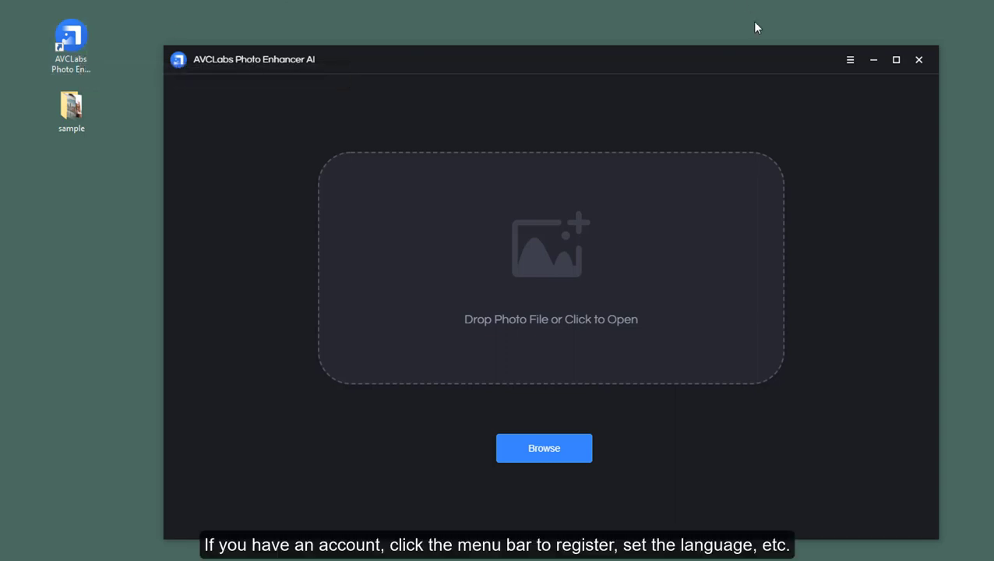
Load demo-image-1.jpg through demo-image-6.jpg from the Desktop sample folder
click(850, 59)
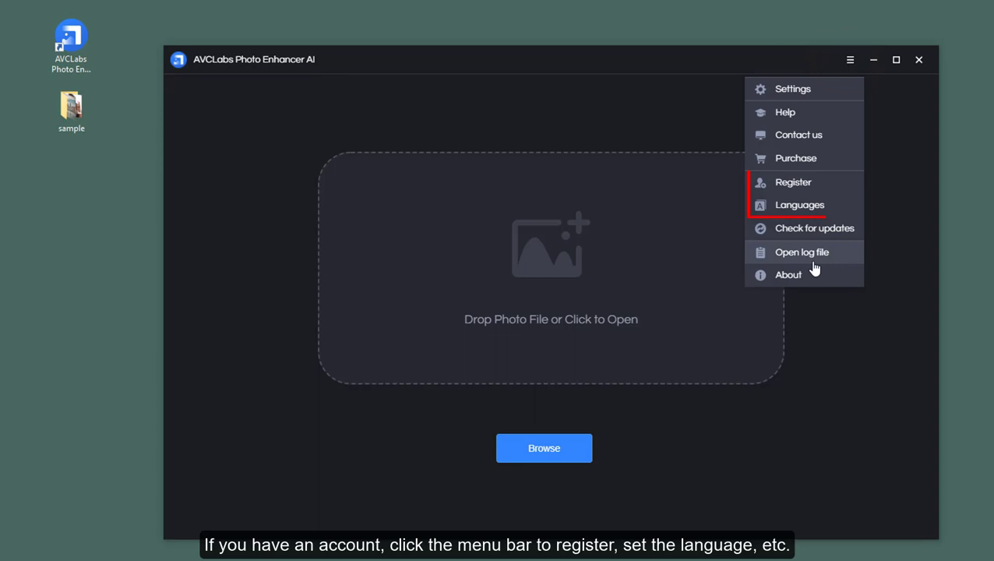
click(826, 316)
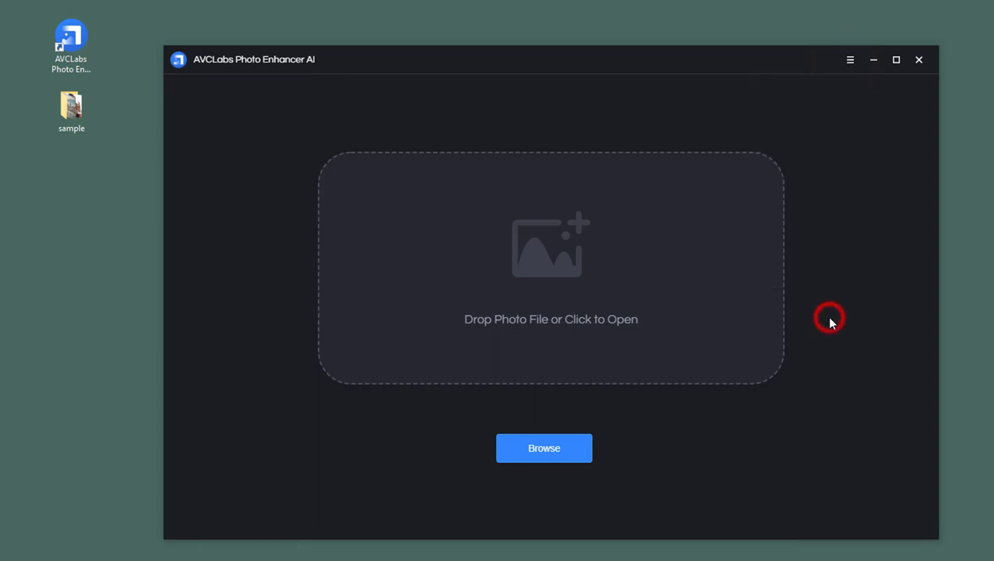
click(547, 451)
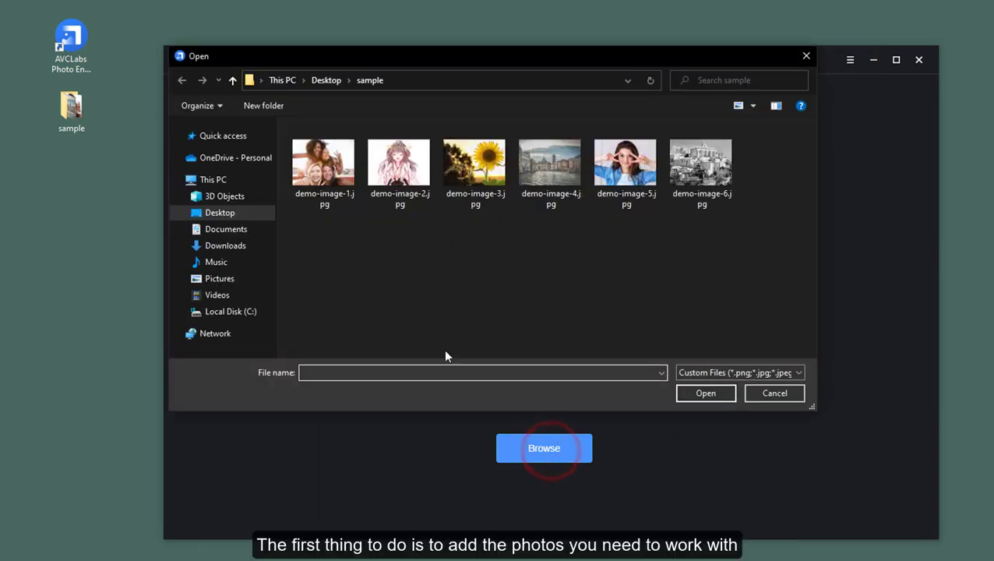
click(340, 185)
shift+click(701, 193)
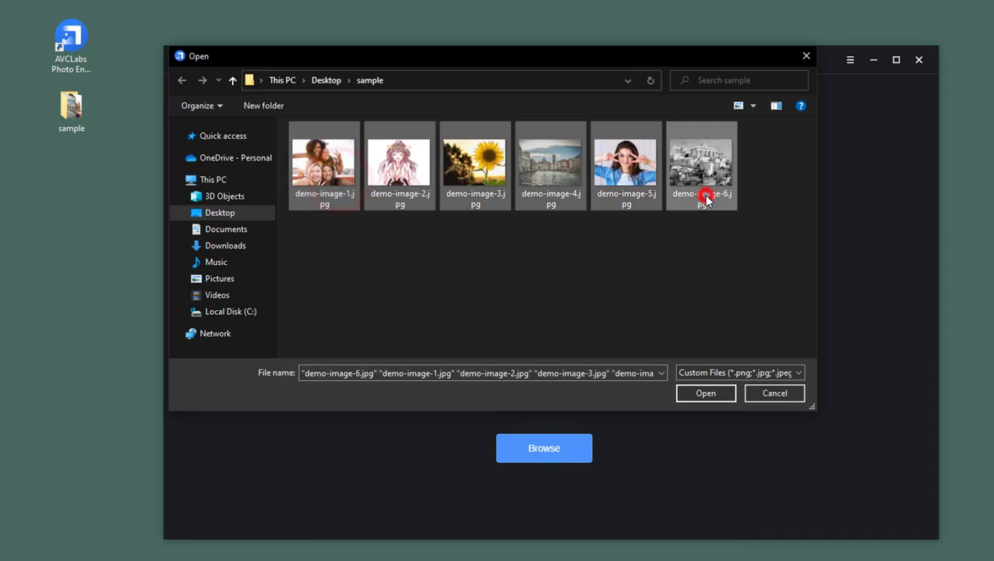
click(705, 393)
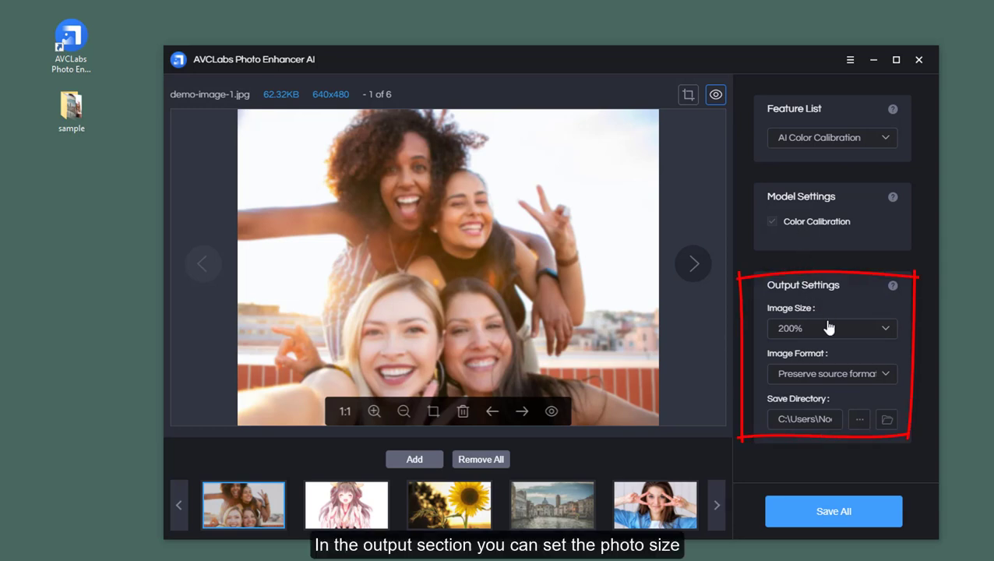
click(881, 331)
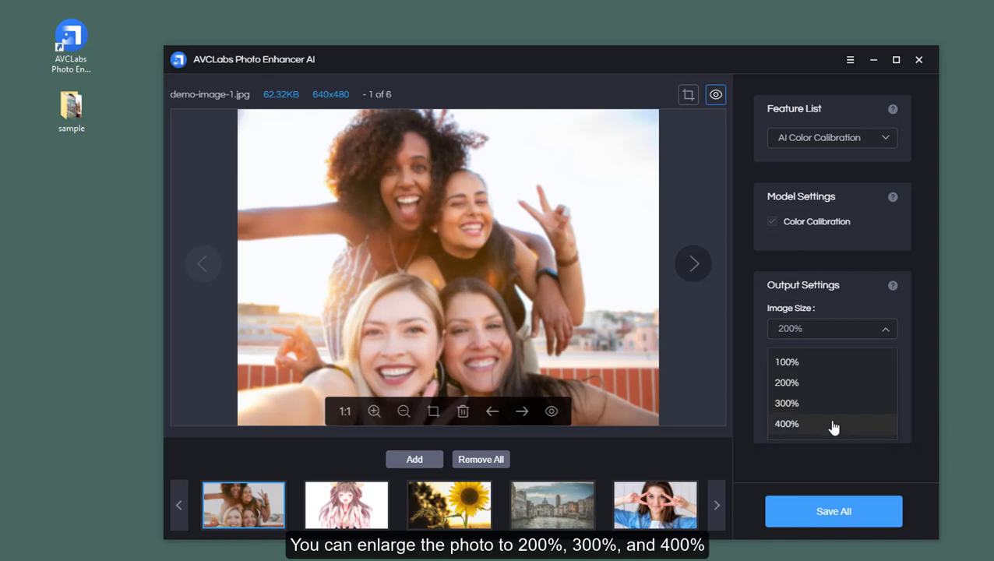
click(916, 343)
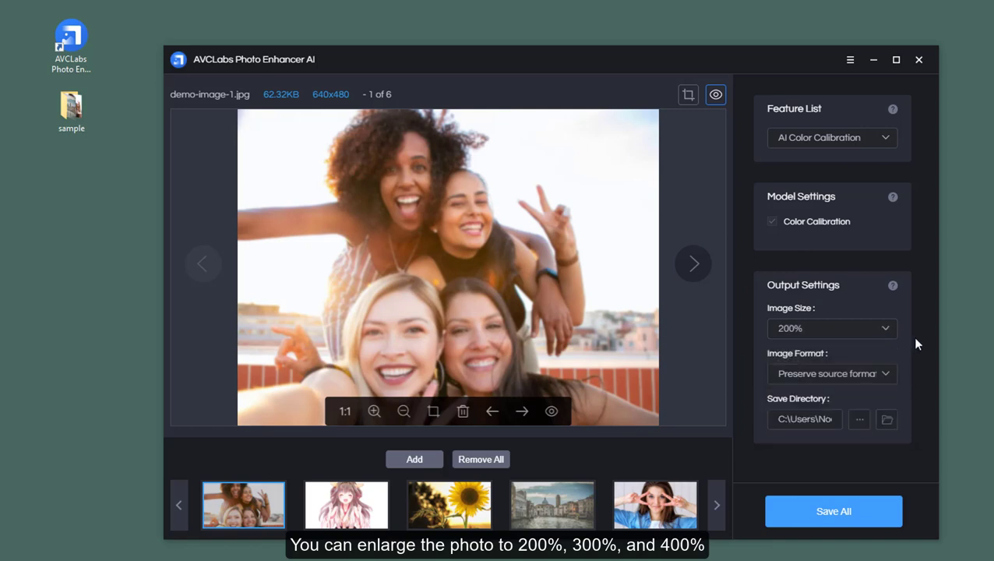
click(888, 377)
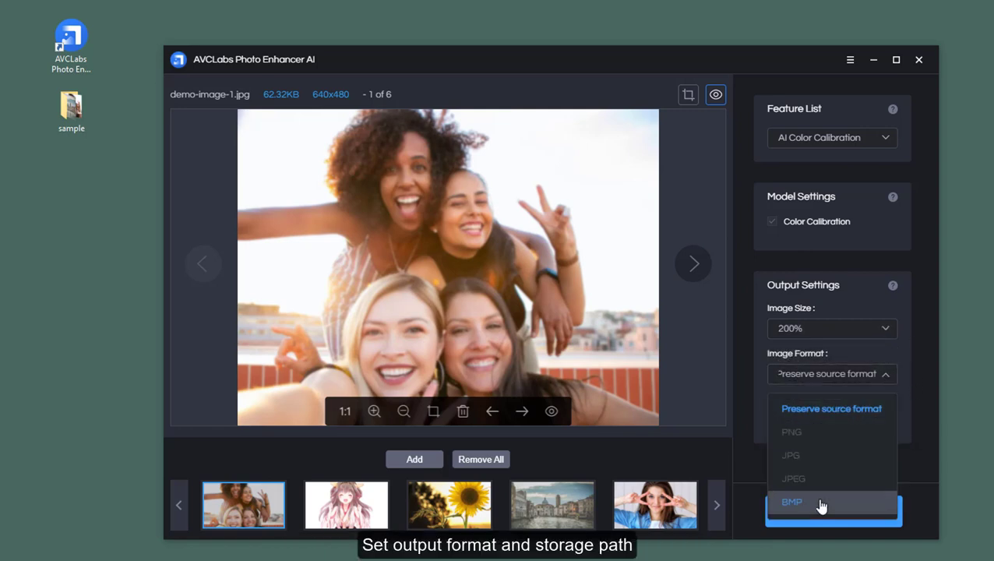
click(920, 406)
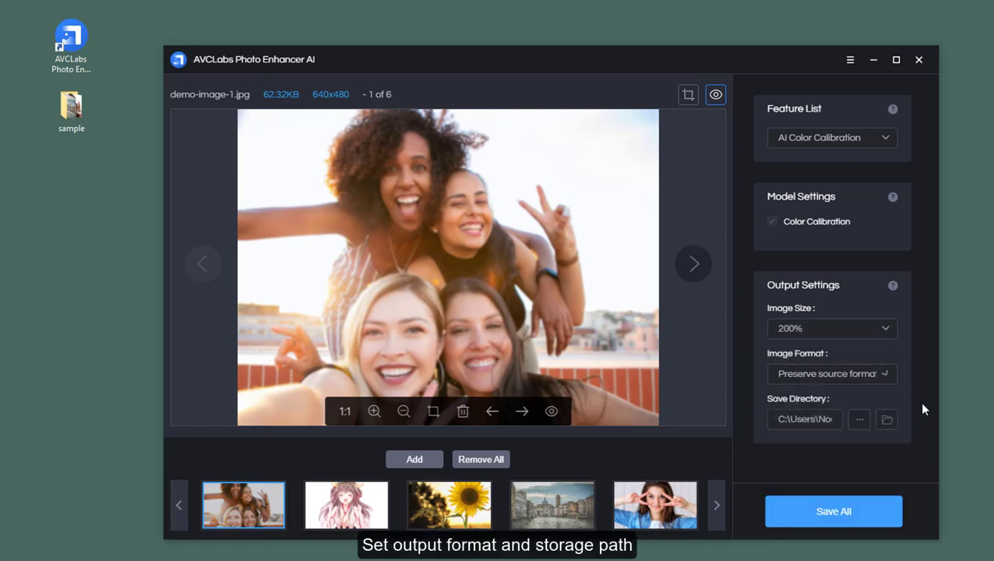
click(860, 420)
click(807, 57)
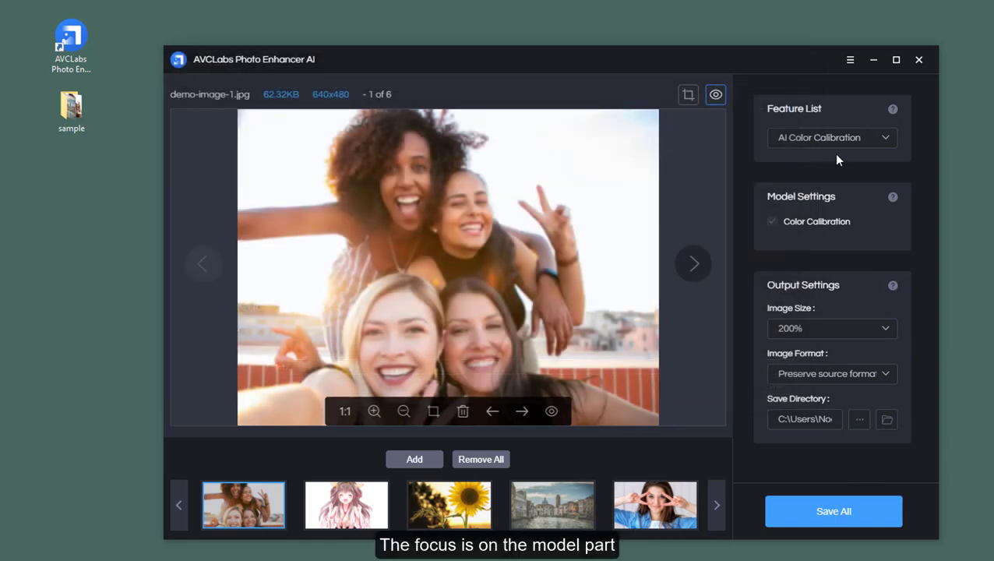
Preview the canal photo demo-image-4.jpg, zooming in twice and fitting it back to the window
click(882, 144)
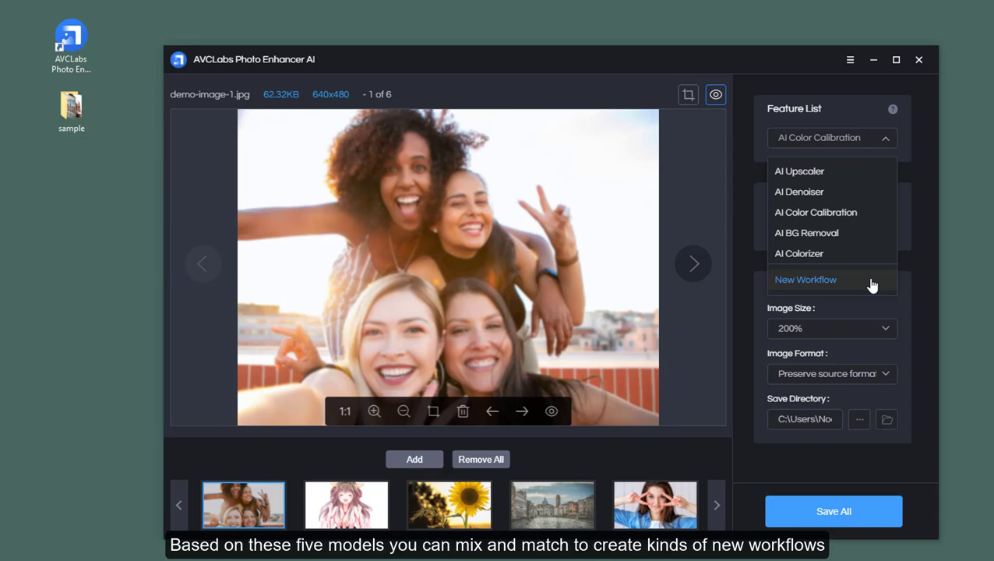
click(542, 511)
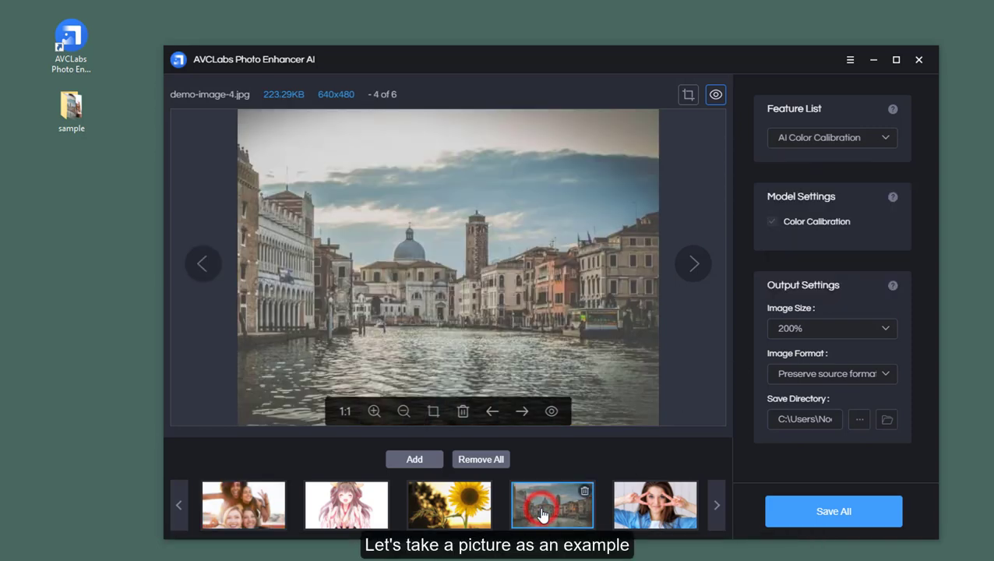
click(375, 411)
click(375, 411)
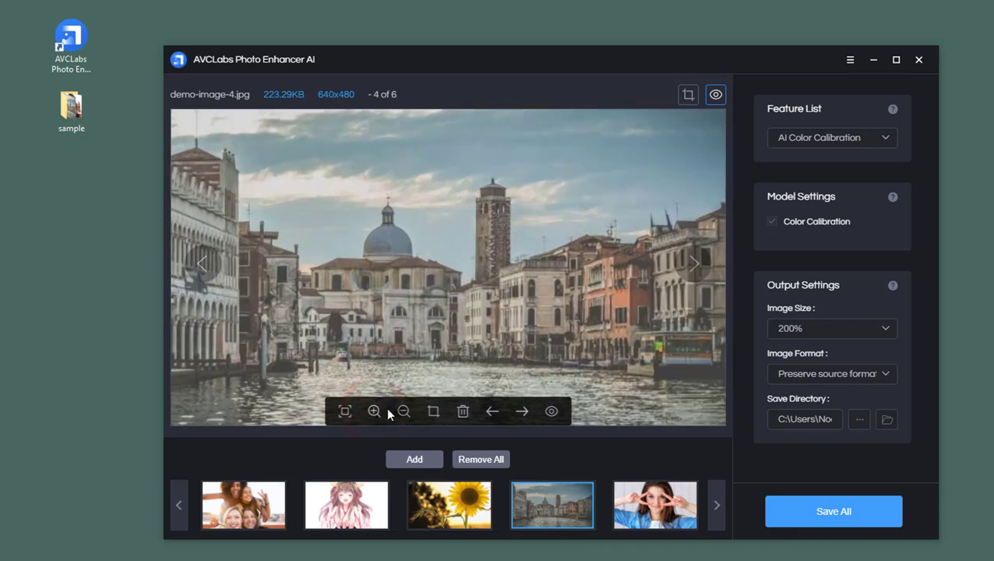
click(345, 412)
Apply AI Color Calibration to demo-image-4.jpg and process the original-versus-result preview
click(874, 137)
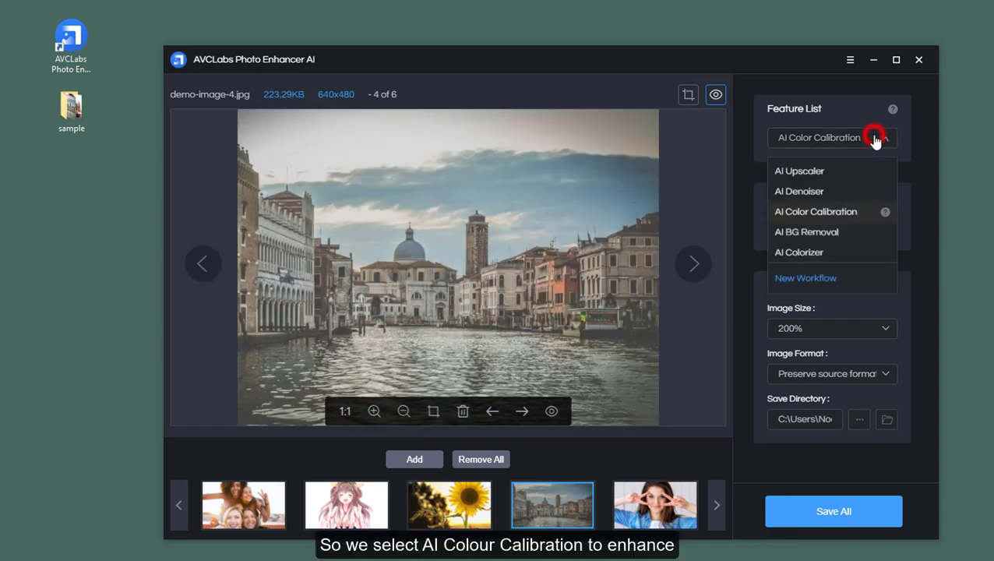
click(823, 211)
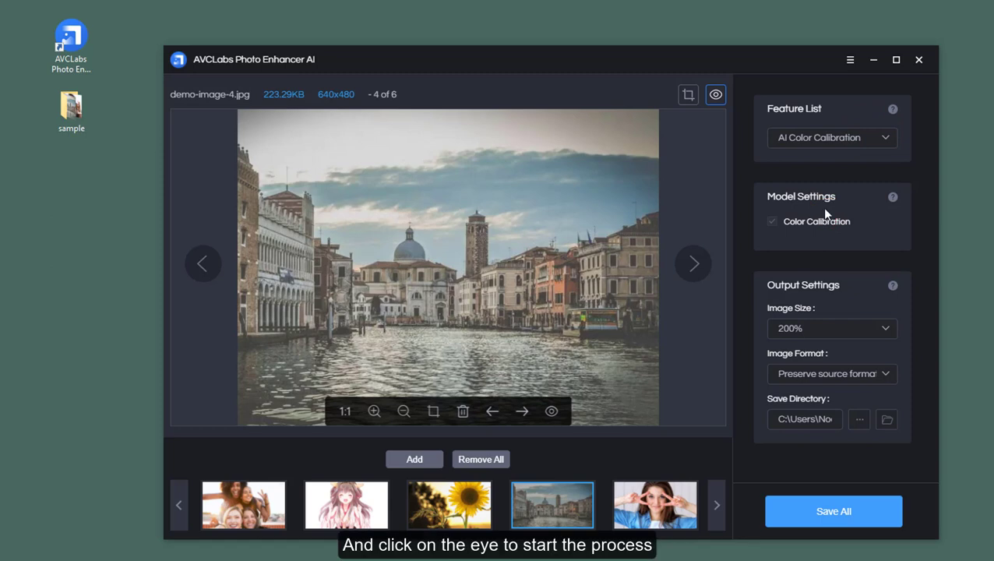
click(716, 96)
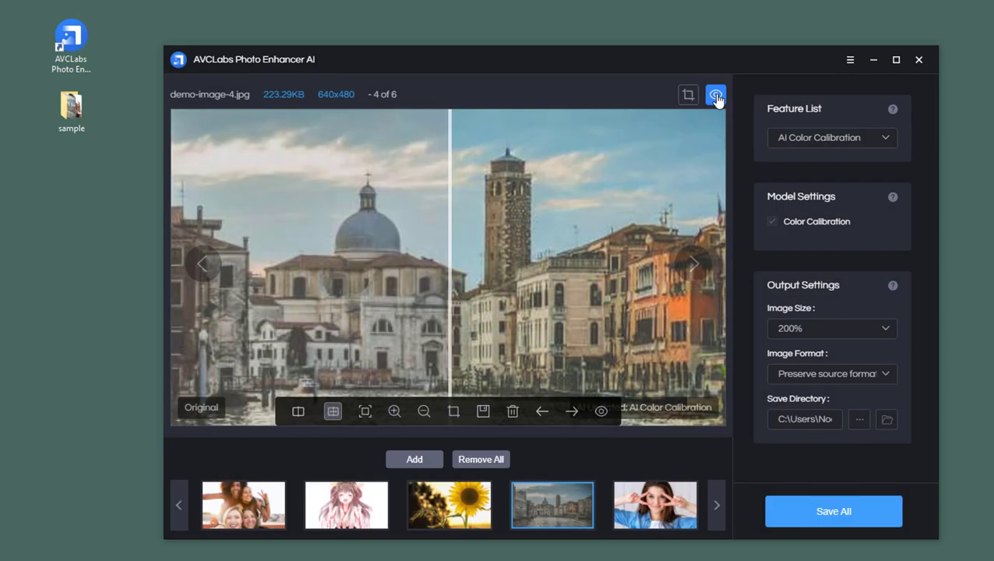
click(304, 413)
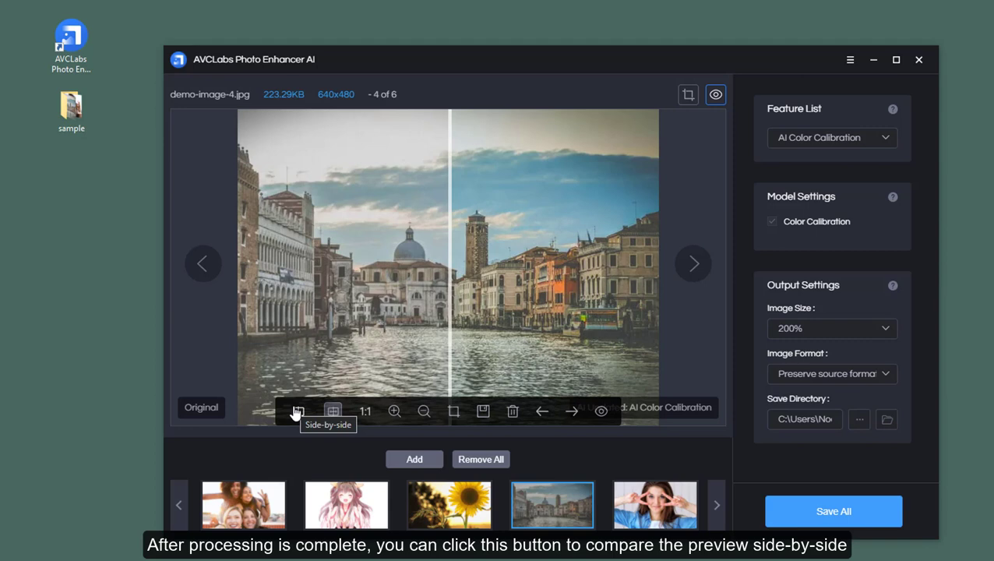
click(297, 412)
click(332, 411)
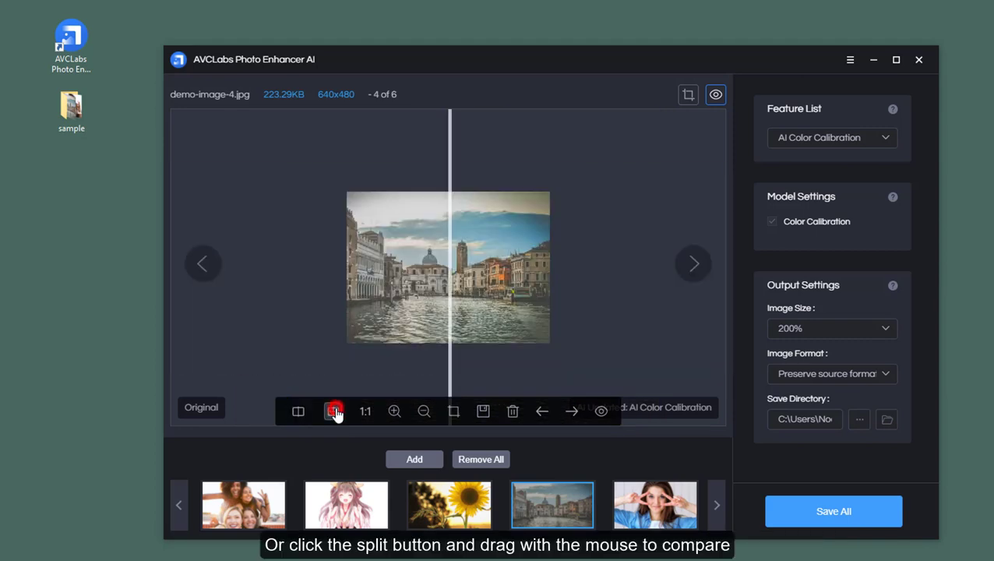
click(391, 412)
click(392, 413)
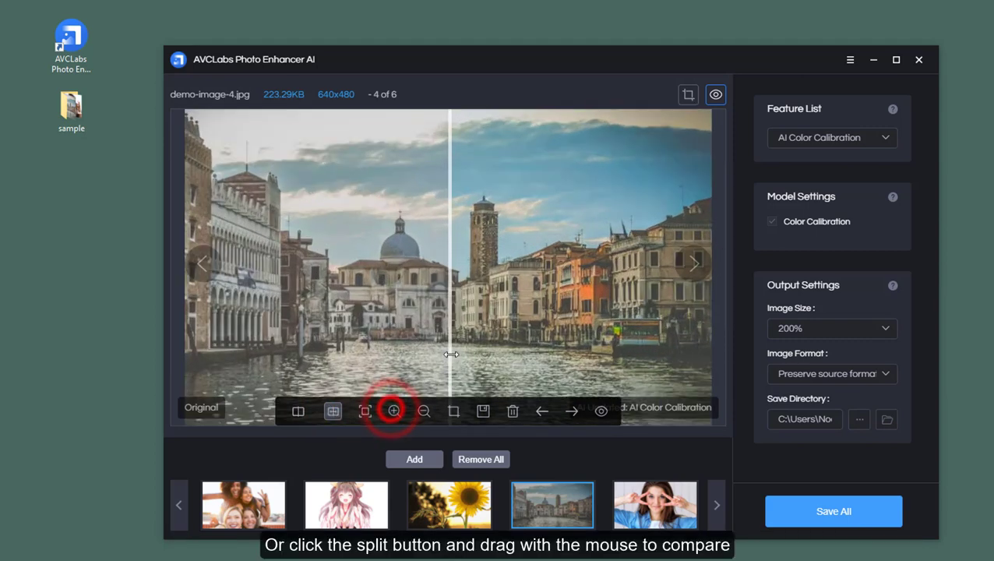
drag(450, 351, 448, 372)
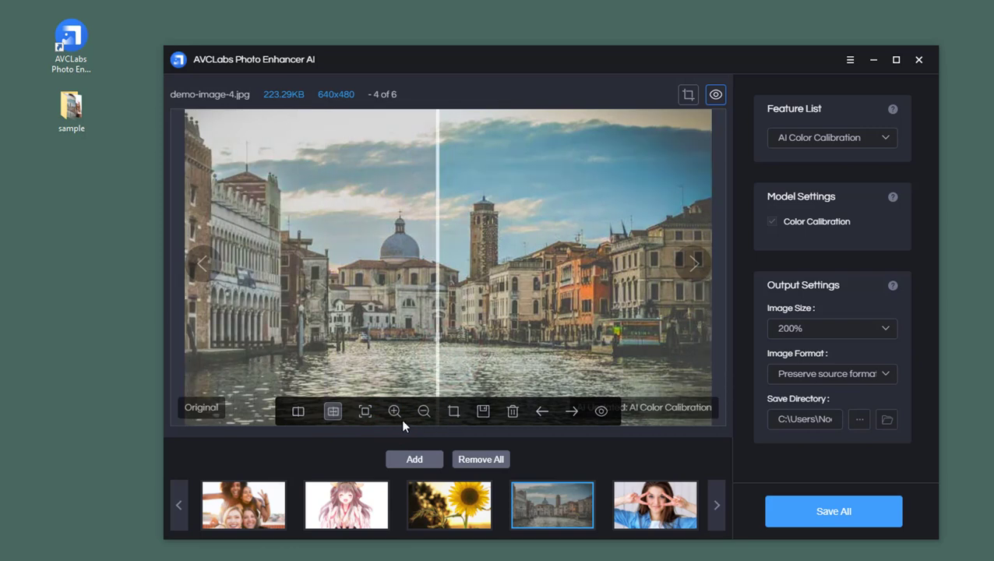
click(366, 413)
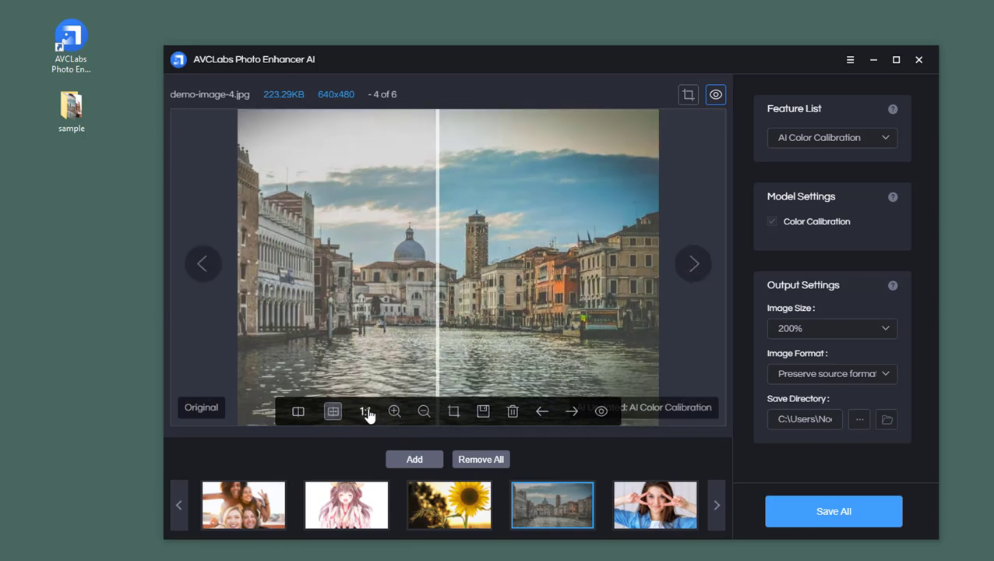
click(394, 412)
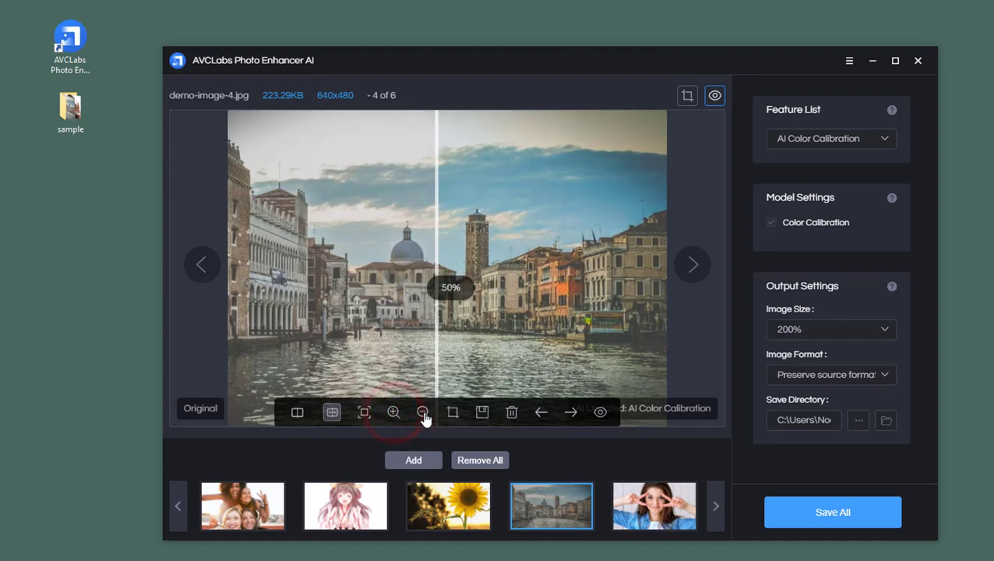
click(422, 412)
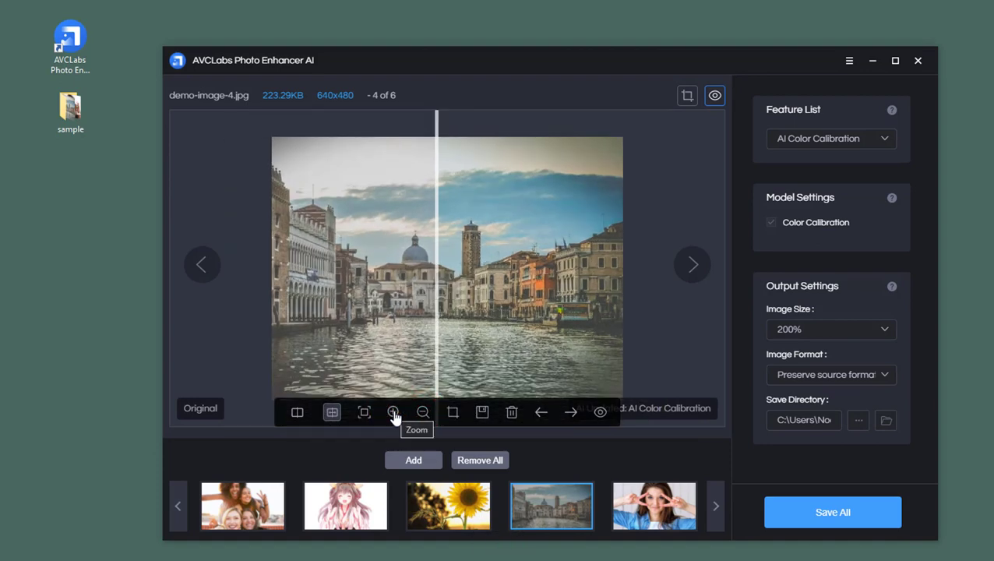
click(393, 412)
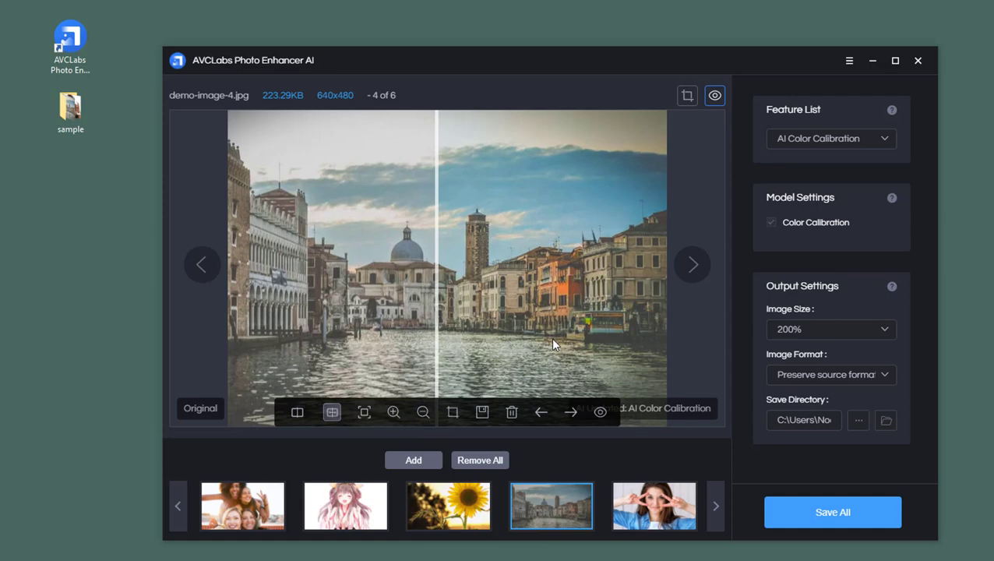
click(452, 412)
click(375, 484)
click(372, 348)
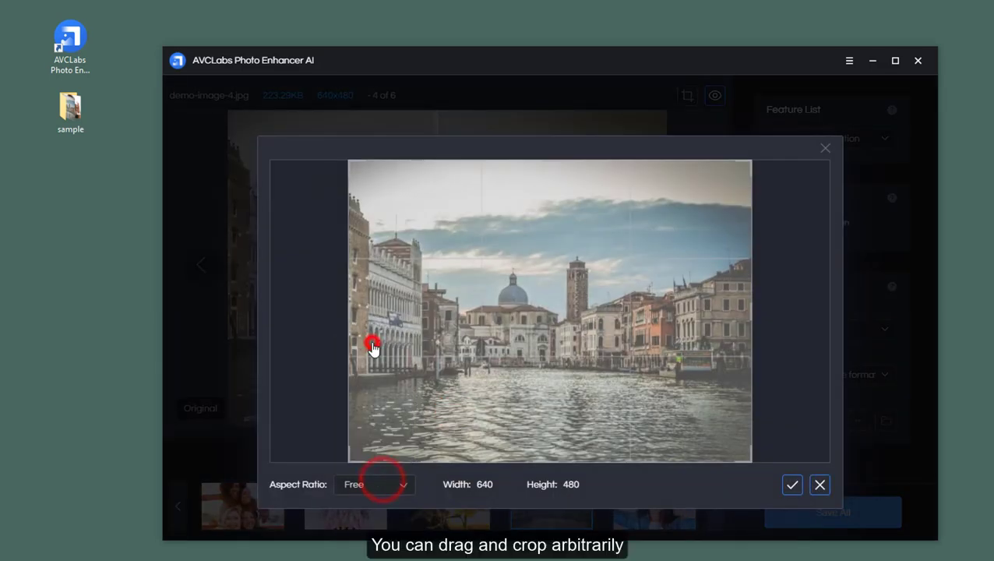
drag(750, 161, 720, 302)
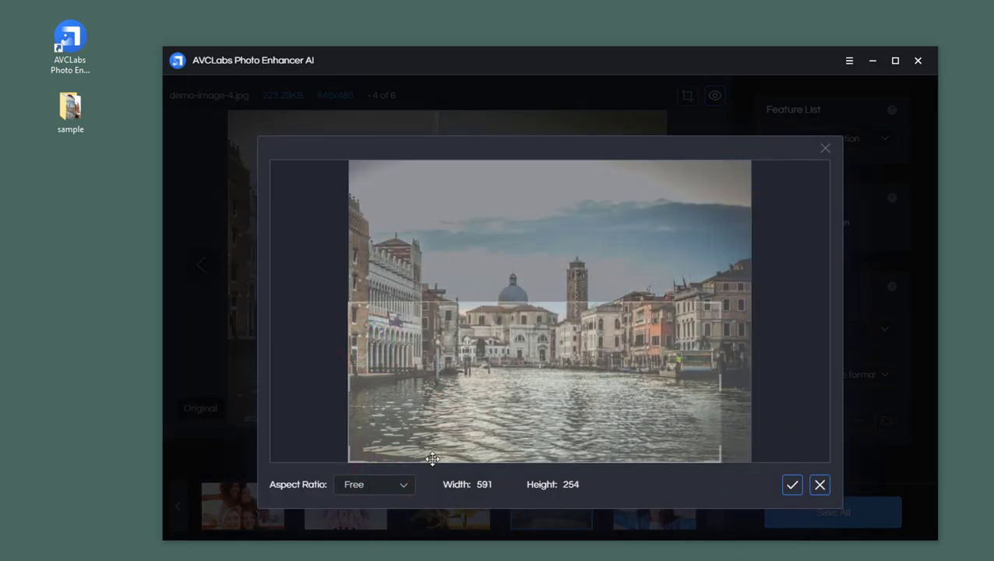
click(406, 485)
click(361, 386)
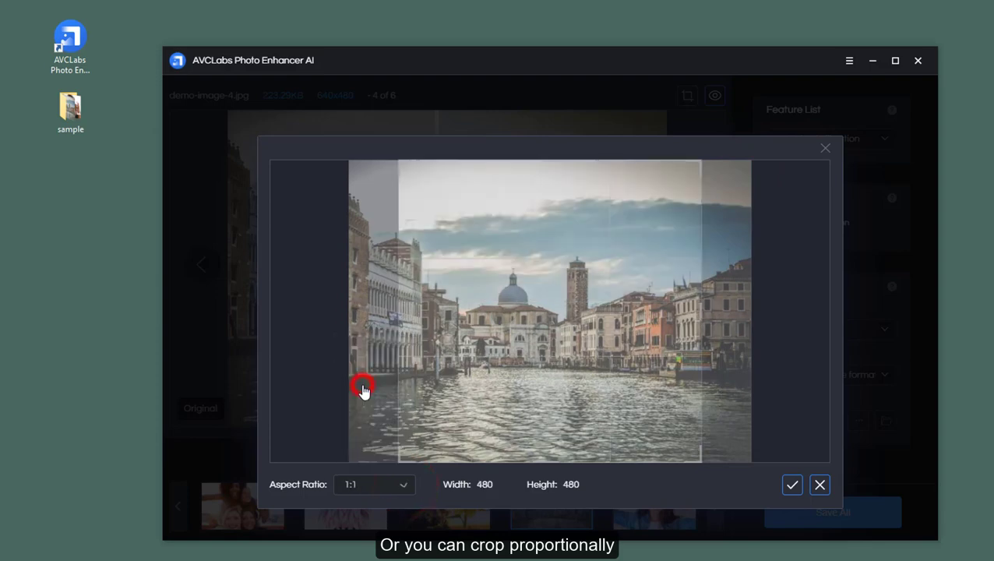
click(406, 484)
click(367, 431)
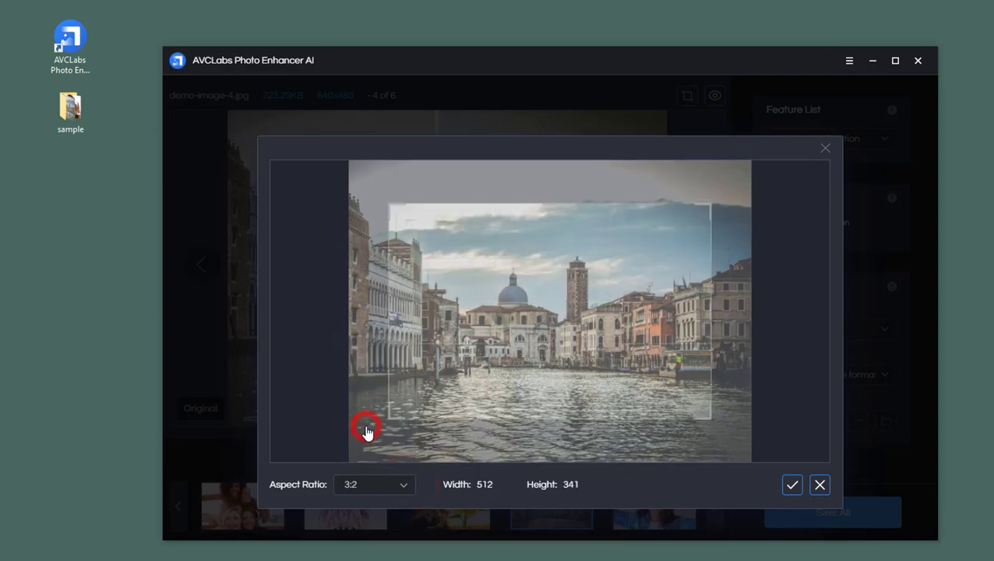
click(820, 485)
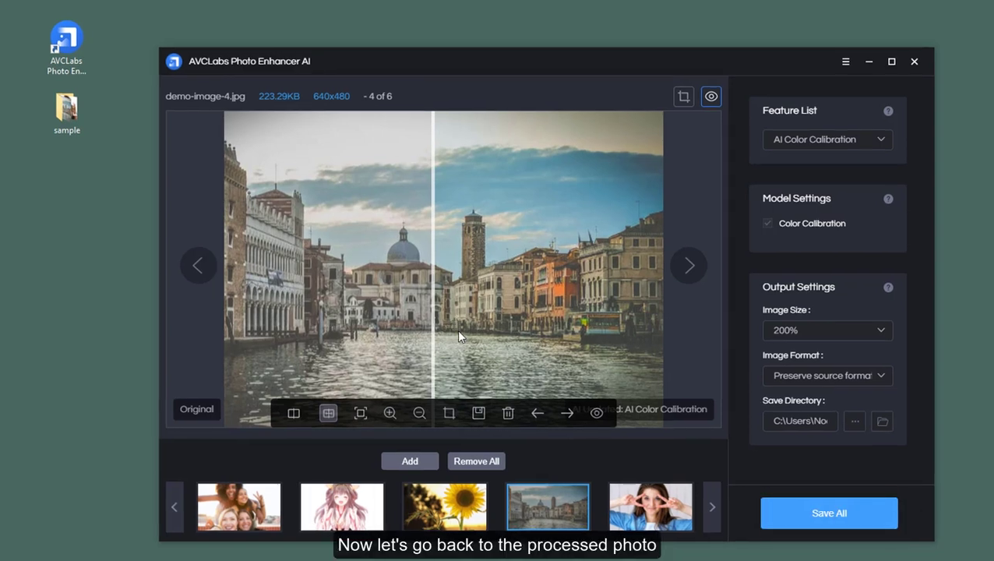
Zoom into the calibrated canal photo, compare its original and calibrated halves, then open the Feature List
click(390, 414)
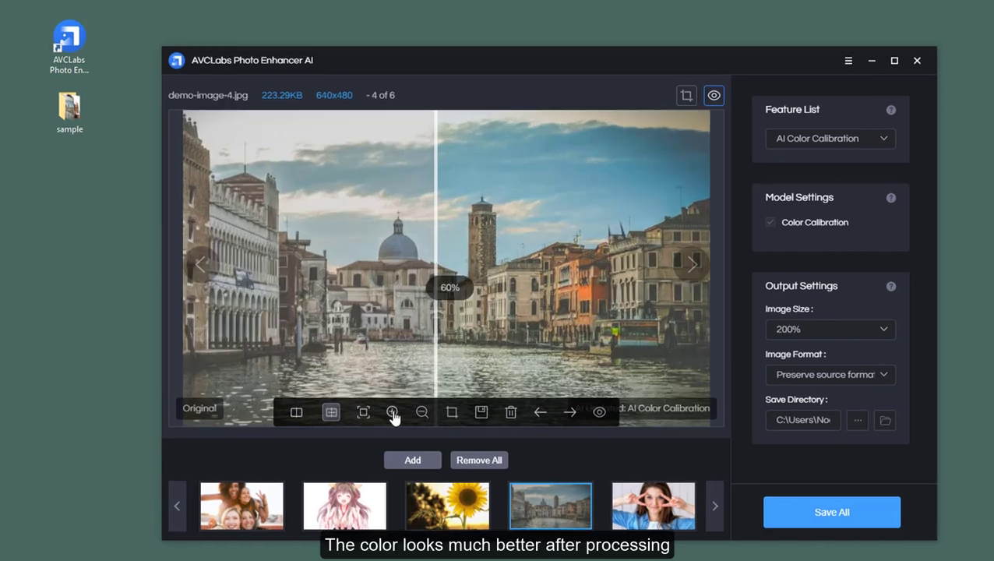
click(390, 413)
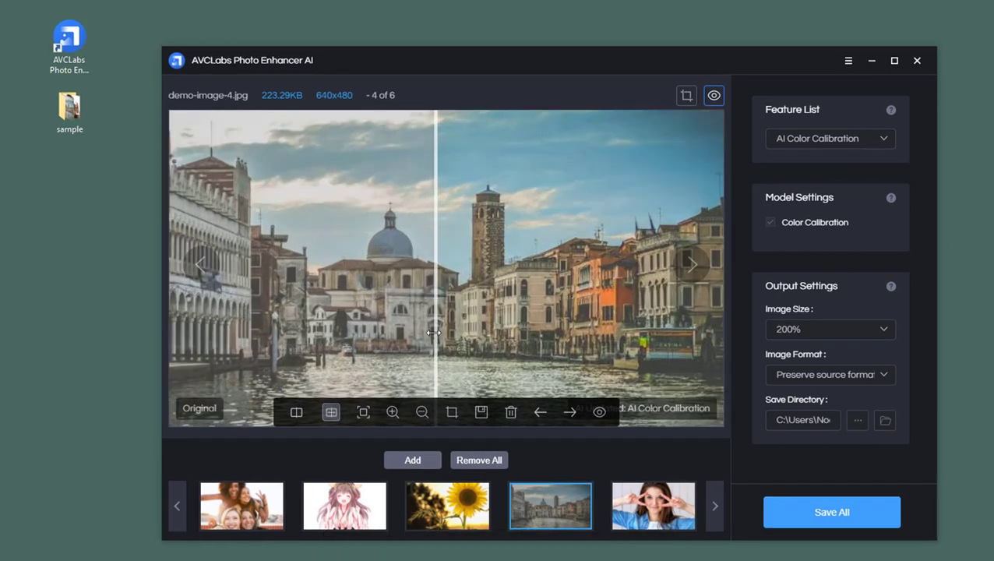
drag(434, 330, 360, 336)
click(391, 413)
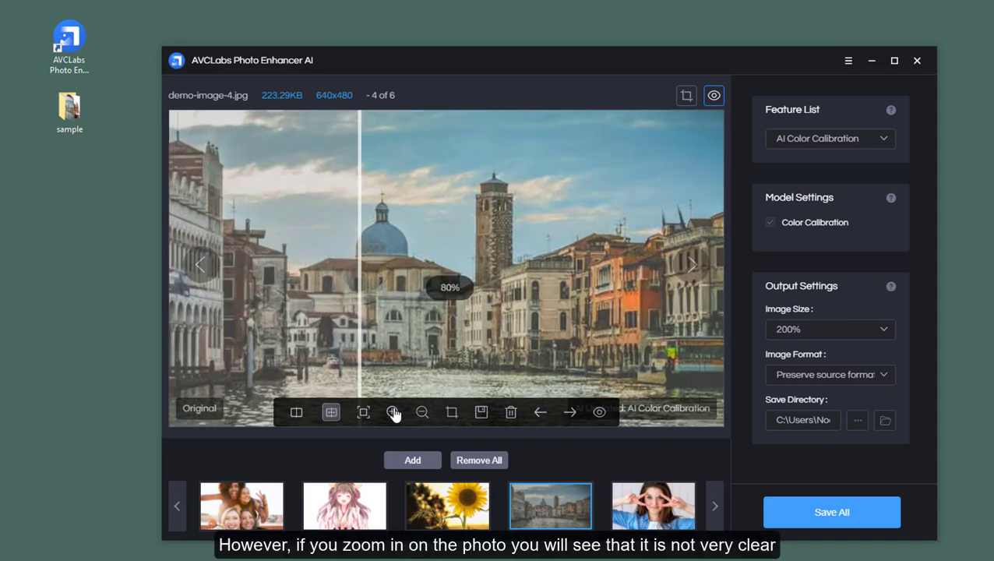
click(392, 412)
click(422, 413)
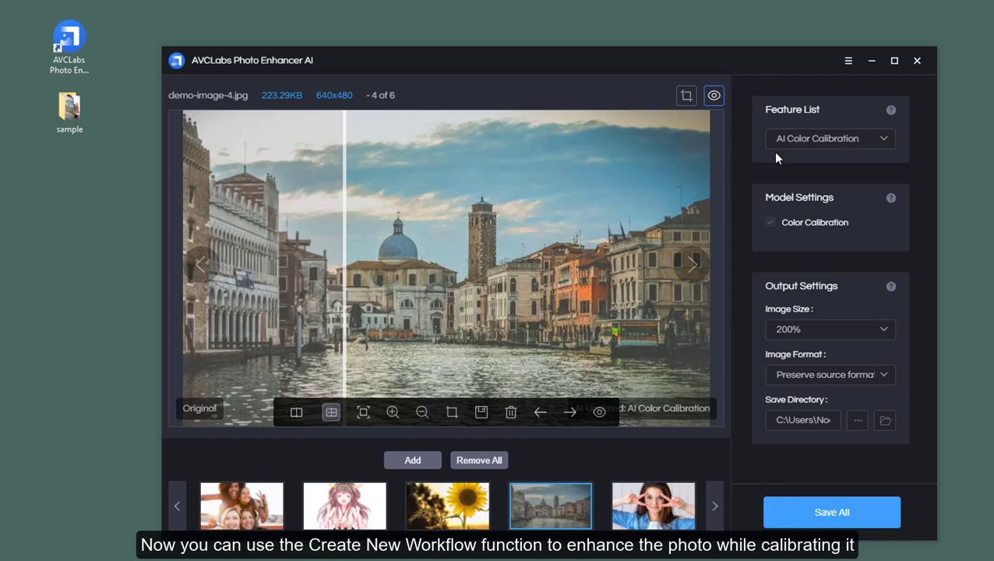
click(814, 139)
Save Workflow 1 with Upscale and Color Calibration and process the canal photo with it
click(802, 282)
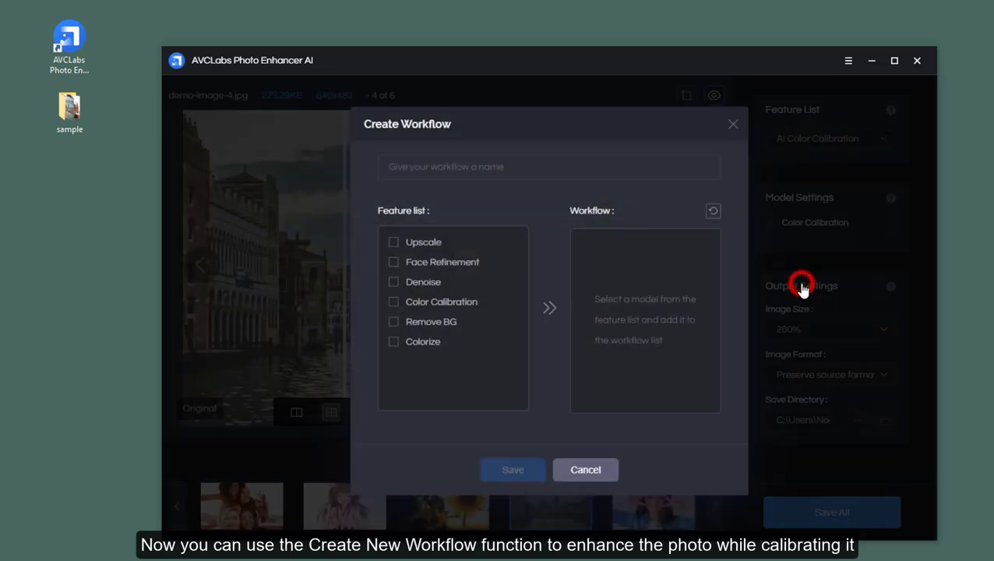
click(394, 242)
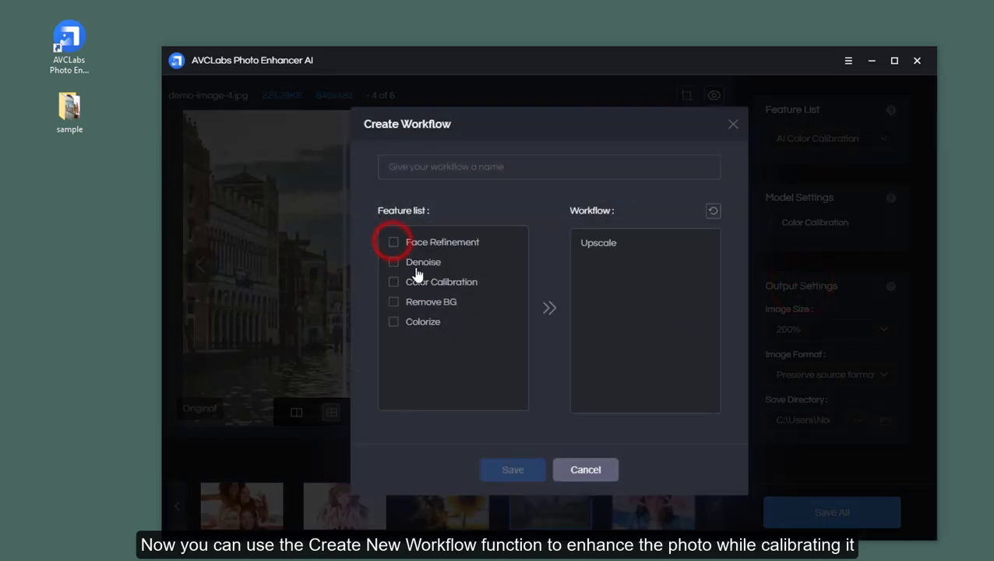
click(393, 282)
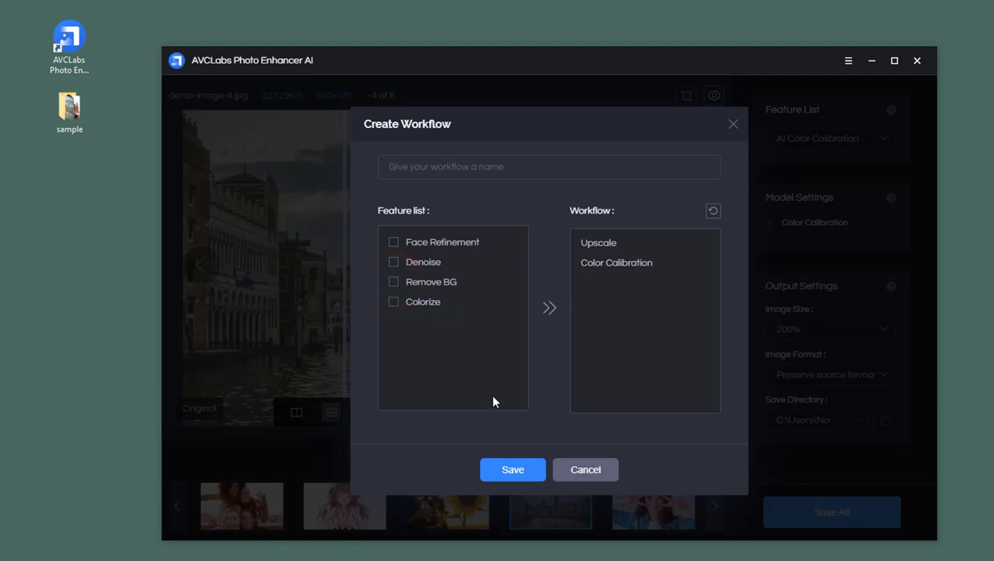
click(513, 471)
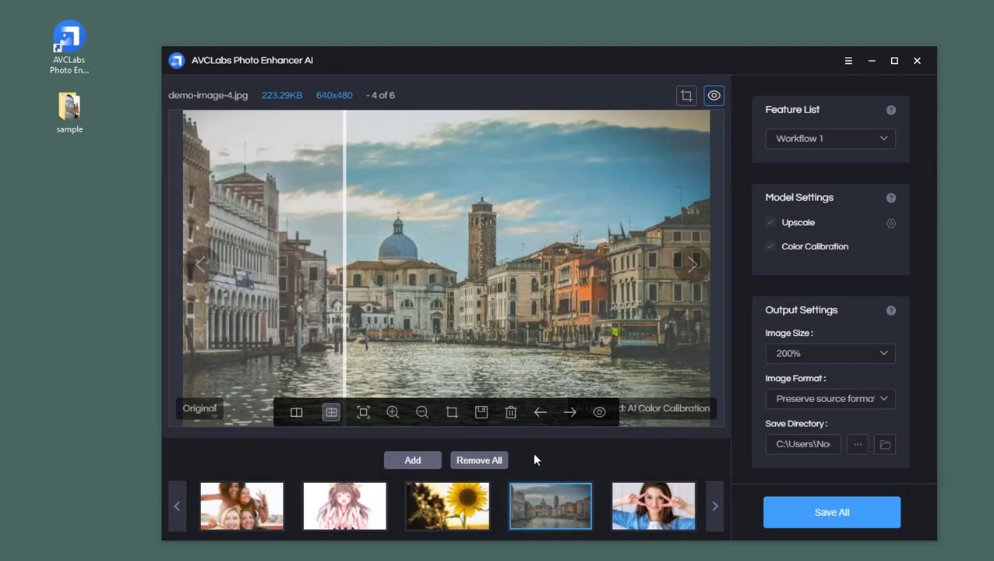
click(599, 414)
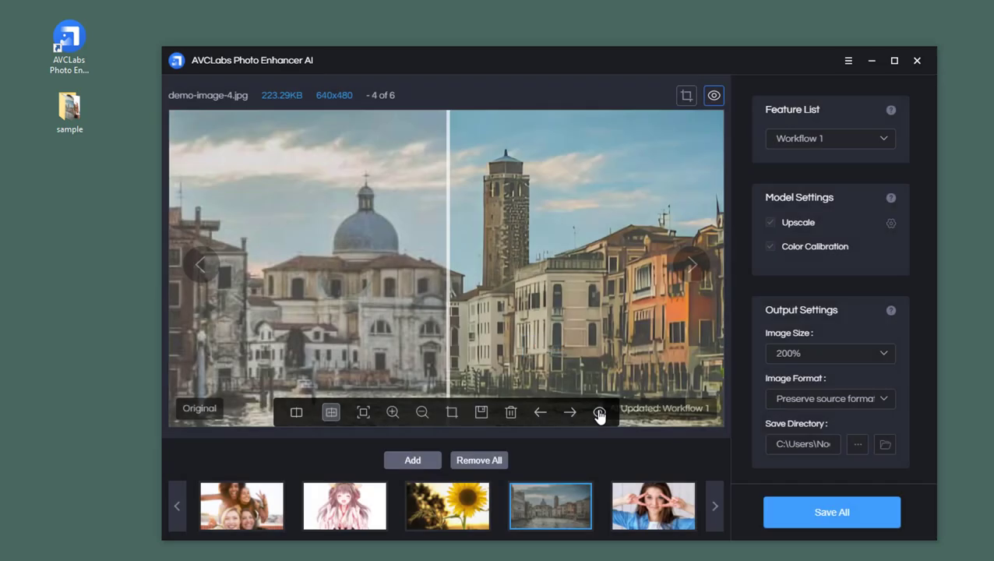
drag(451, 308, 497, 330)
click(296, 413)
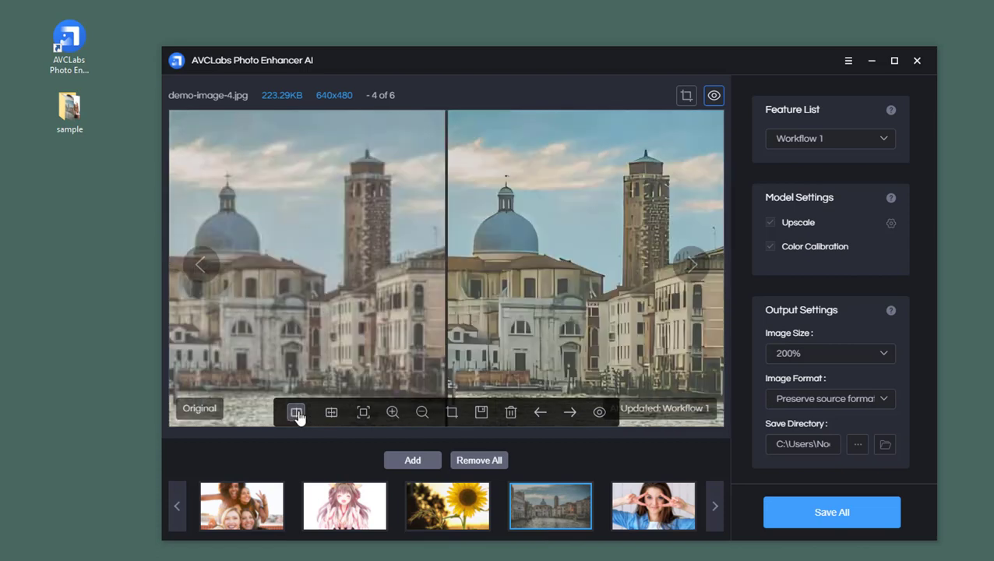
click(423, 413)
click(423, 413)
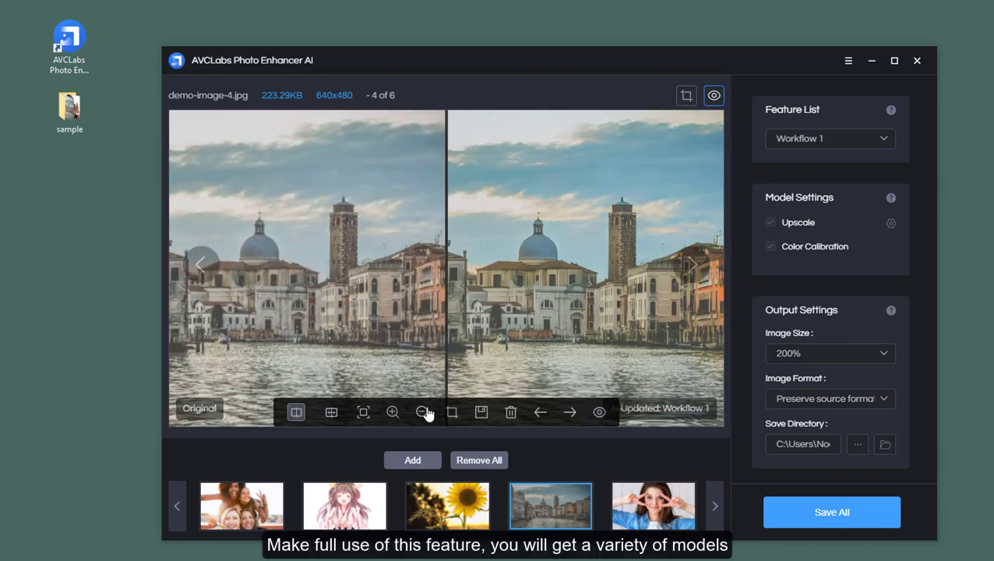
click(331, 413)
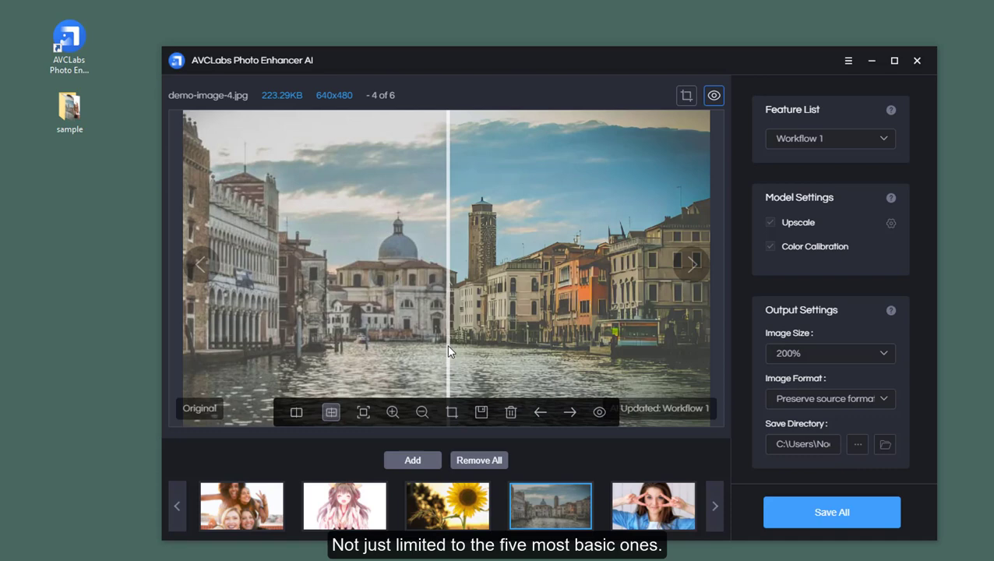
drag(449, 350, 467, 375)
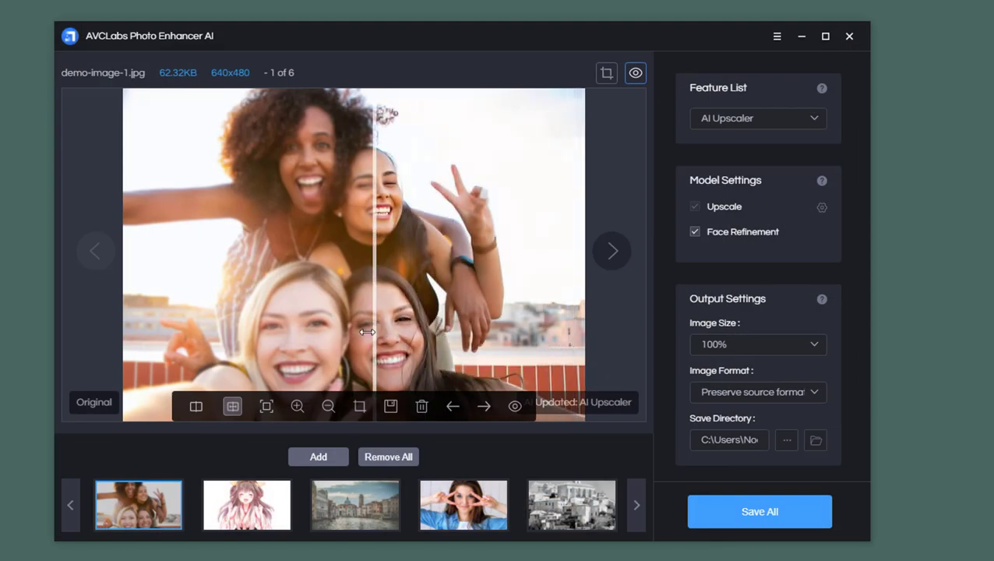
Compare the upscaled group photo and the enhanced anime illustration against their originals, side by side
drag(367, 332, 123, 335)
click(196, 407)
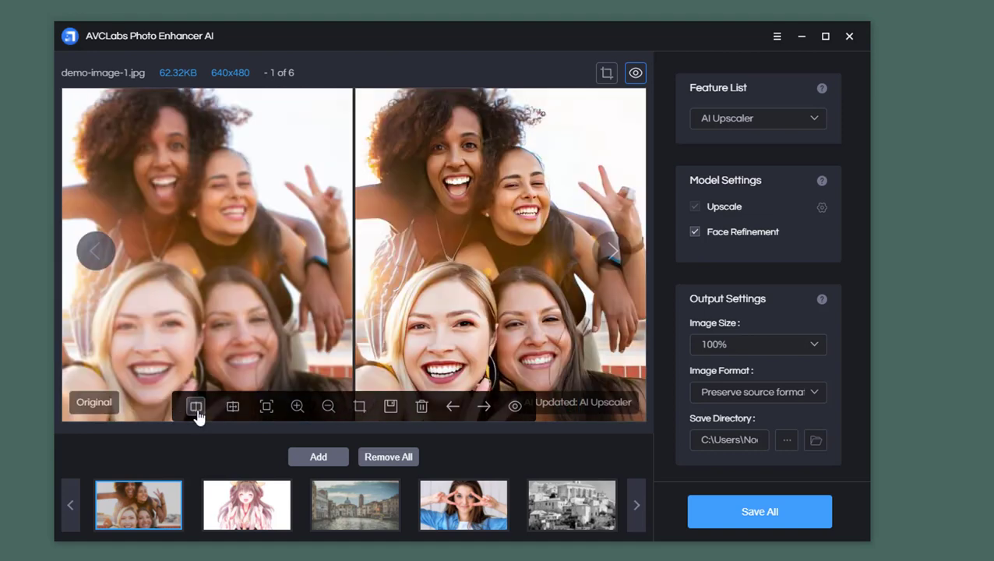
click(232, 406)
drag(581, 317, 113, 299)
click(196, 406)
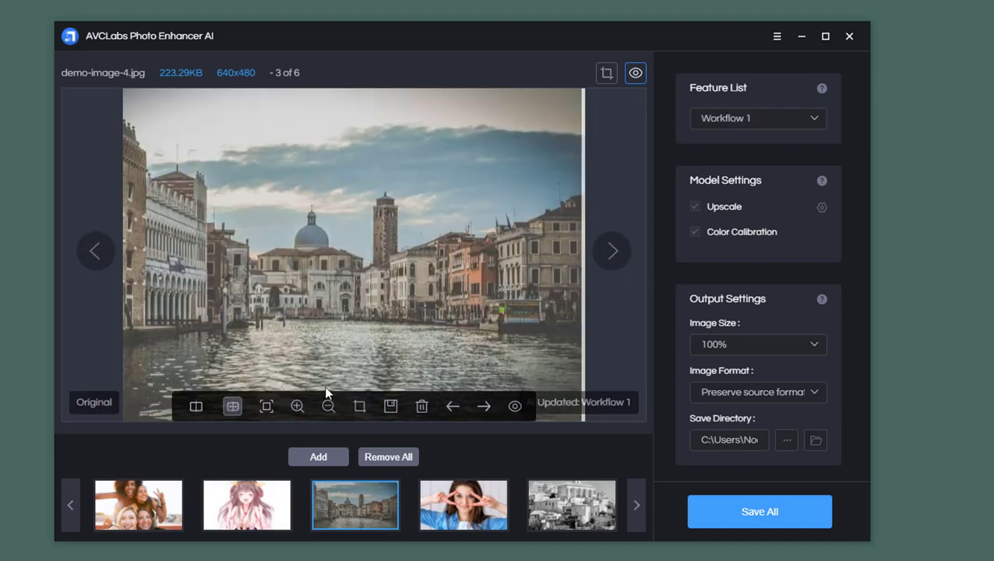
Compare the Workflow 1 canal photo, background-removed portrait and colorized town photo with their originals
drag(586, 335, 117, 329)
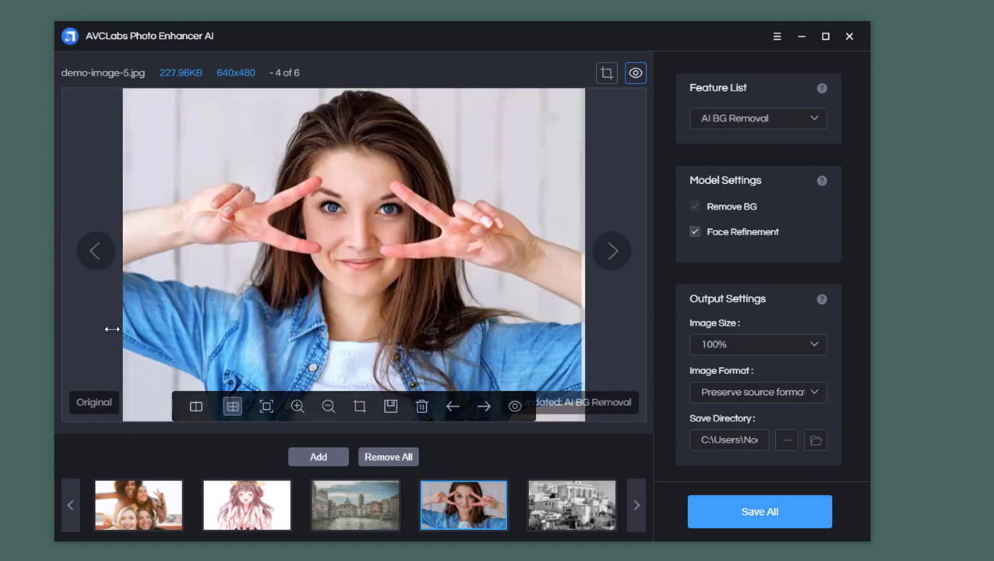
drag(581, 308, 104, 303)
click(195, 406)
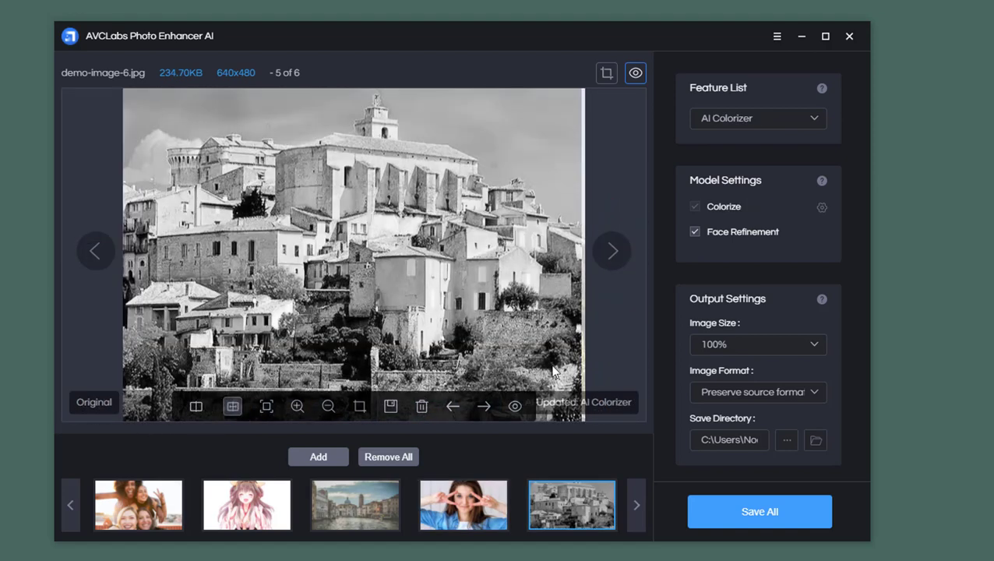
drag(583, 337, 102, 355)
Show the colorized town photo side by side, then the denoised sunflower beside its noisy original
click(196, 408)
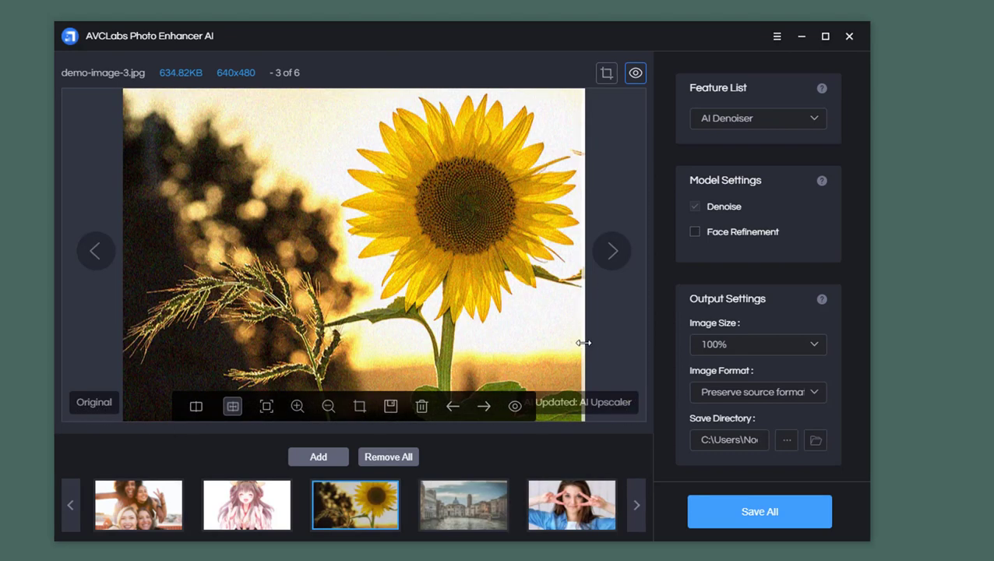
drag(580, 343, 115, 348)
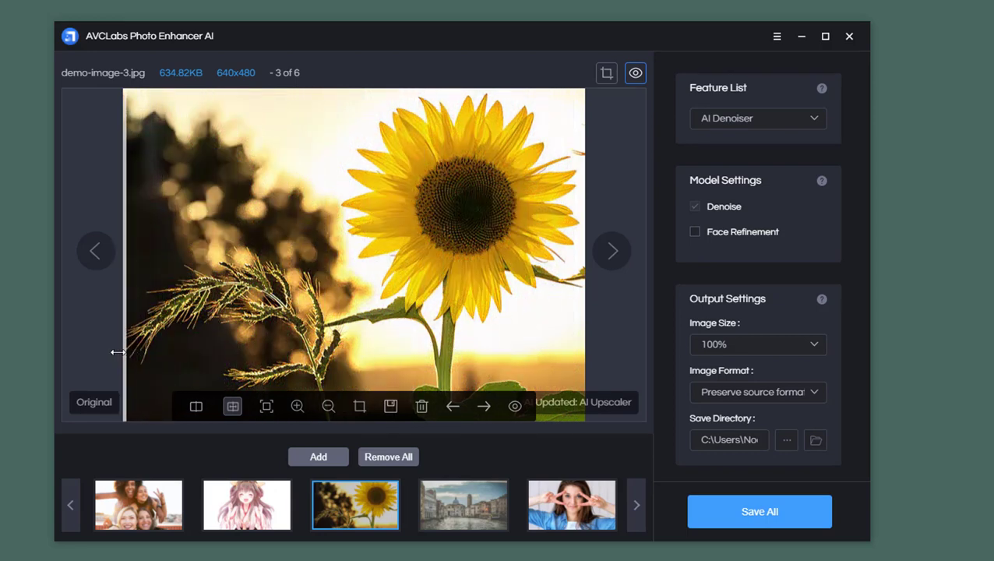
click(196, 406)
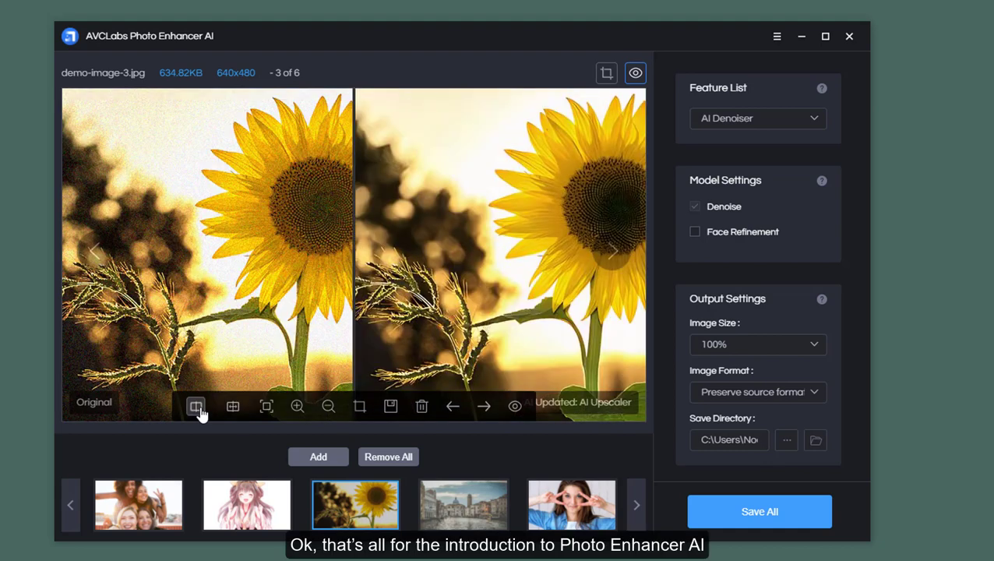